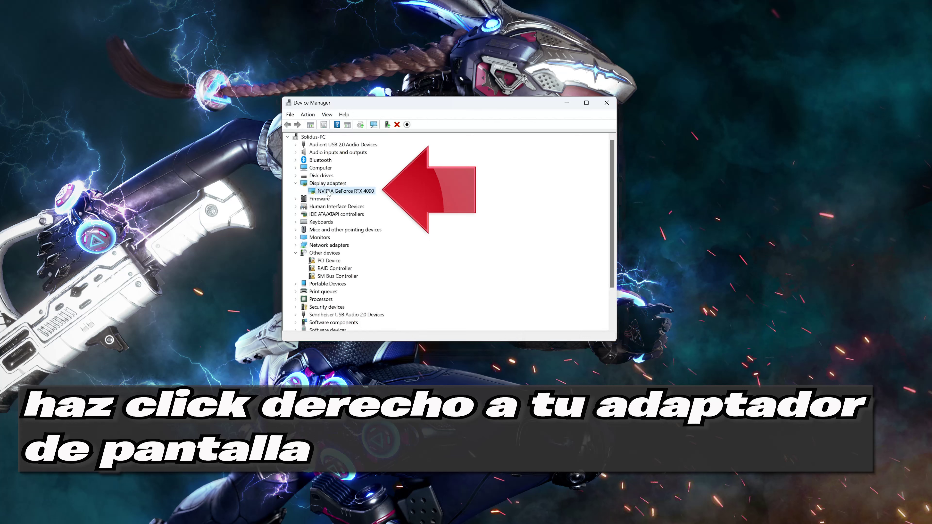
Step: Search automatically for an updated NVIDIA GeForce RTX 4090 driver from the adapter's properties, and check Windows Update for newer ones
right_click(328, 193)
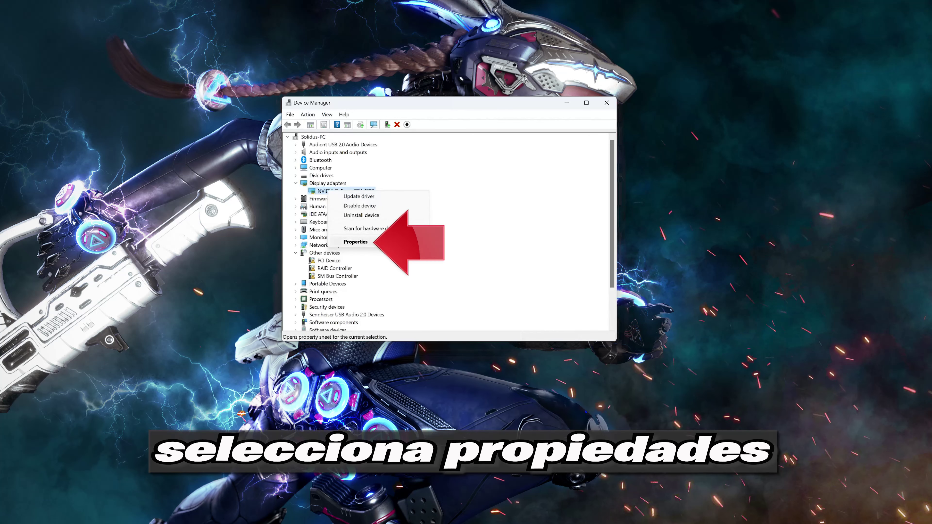
left_click(355, 242)
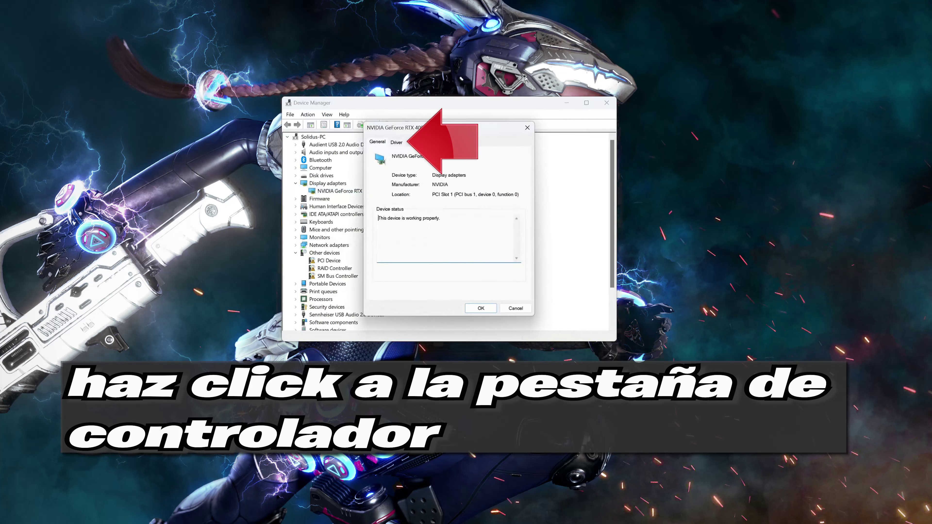
left_click(400, 143)
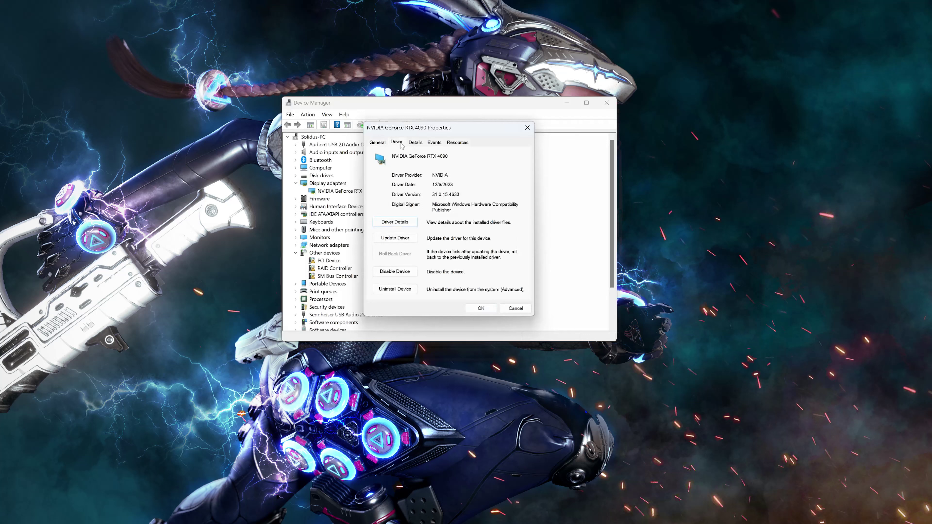
left_click(390, 238)
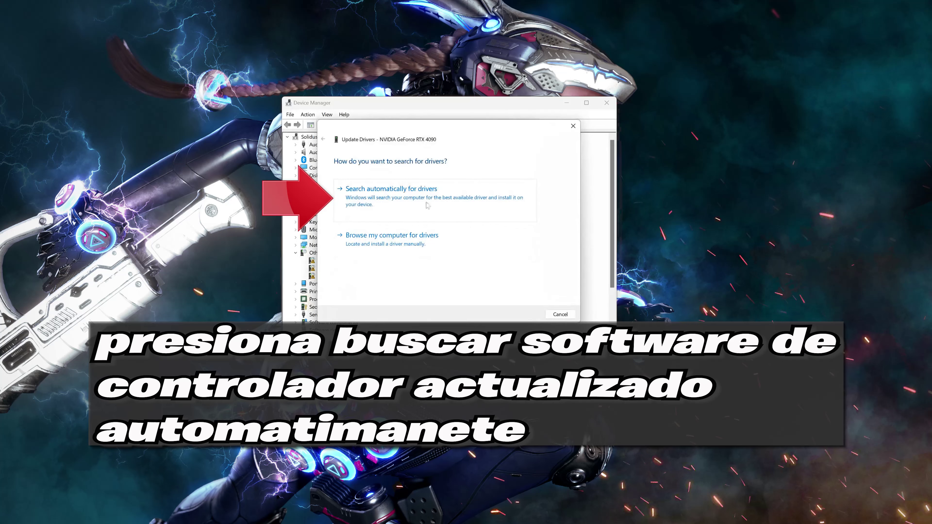
left_click(444, 204)
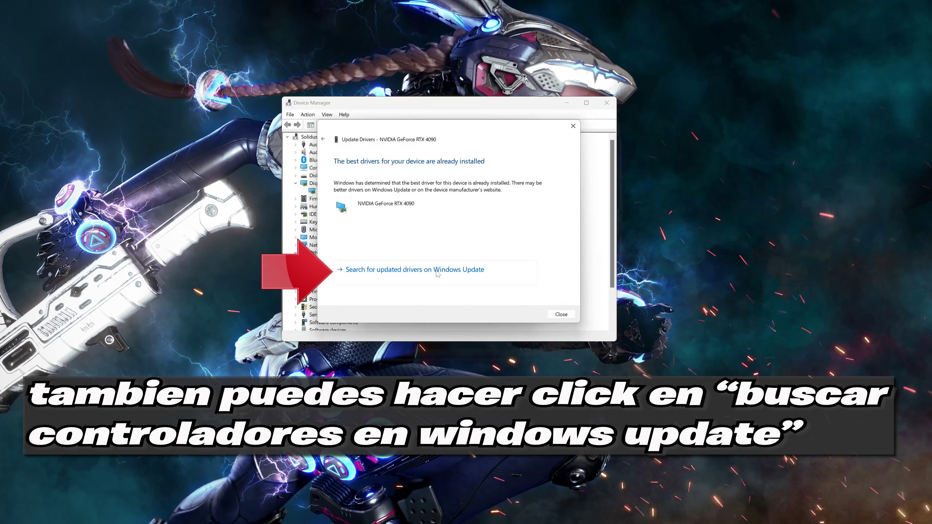
left_click(437, 271)
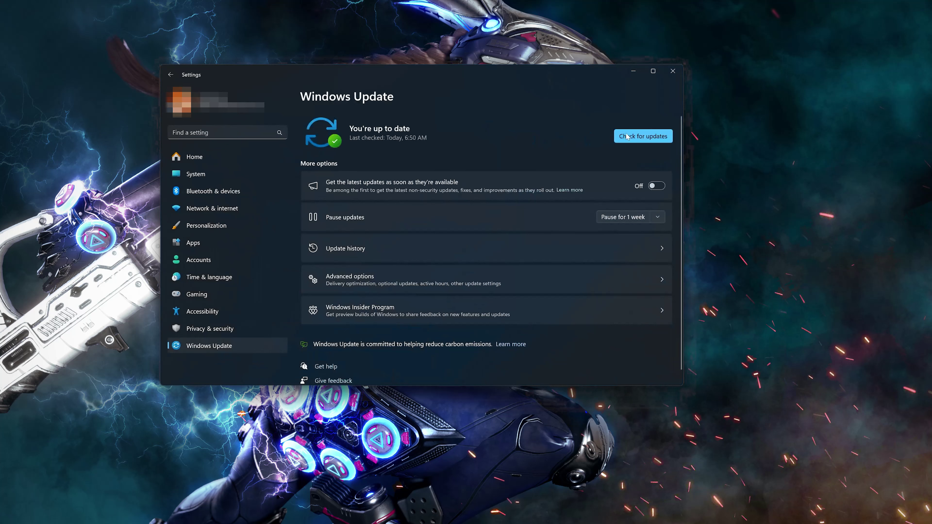
left_click(636, 143)
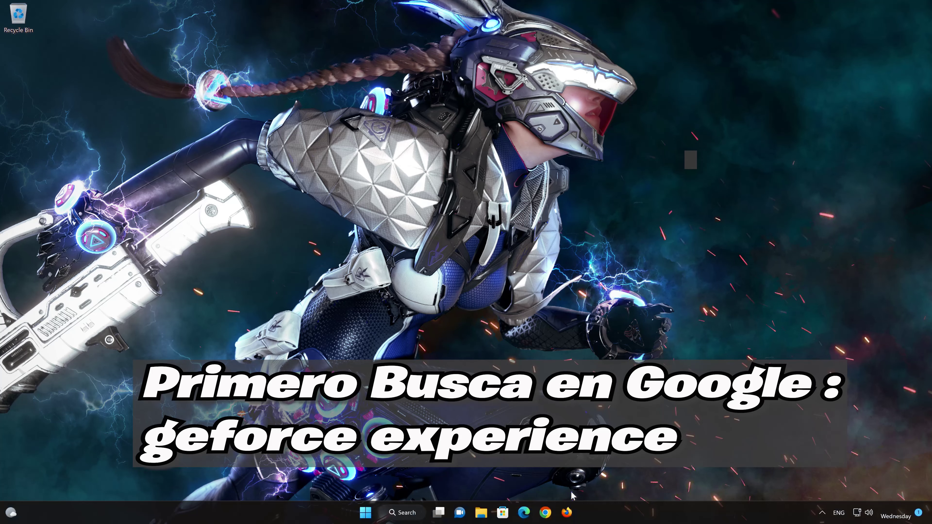
Step: Switch to Firefox and search Google for "geforce experience"
left_click(567, 513)
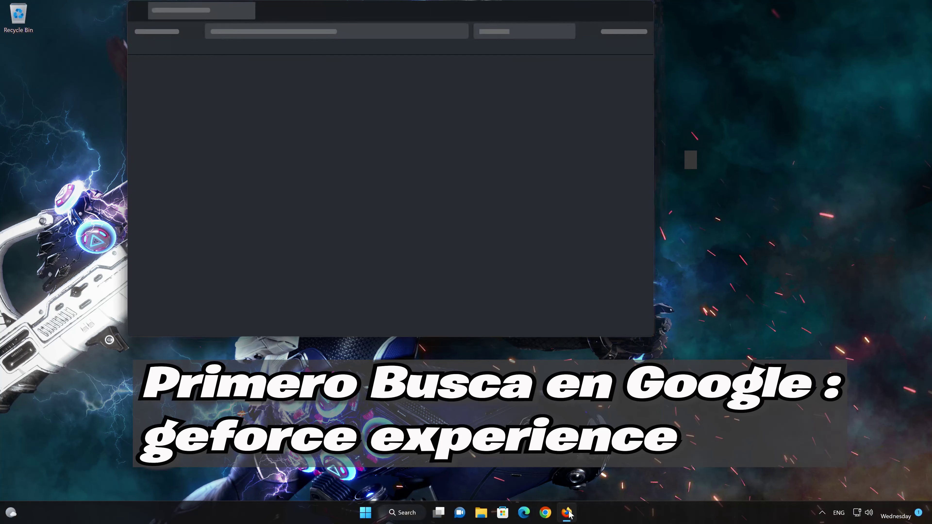
left_click_drag(520, 14, 607, 81)
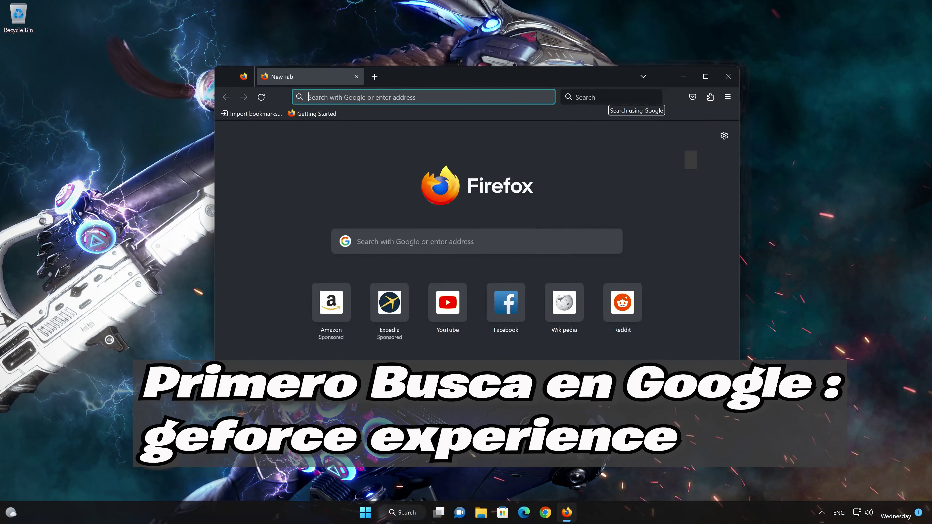
left_click(609, 97)
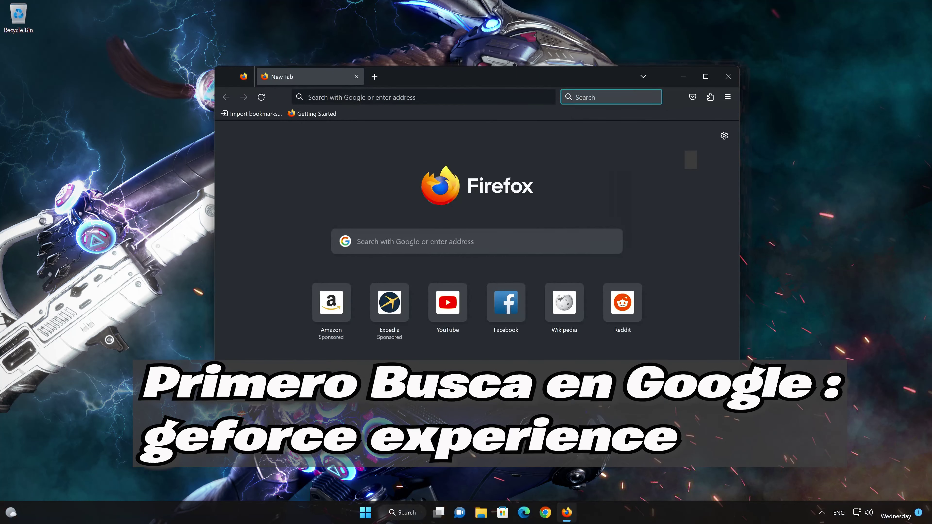
type("gefo")
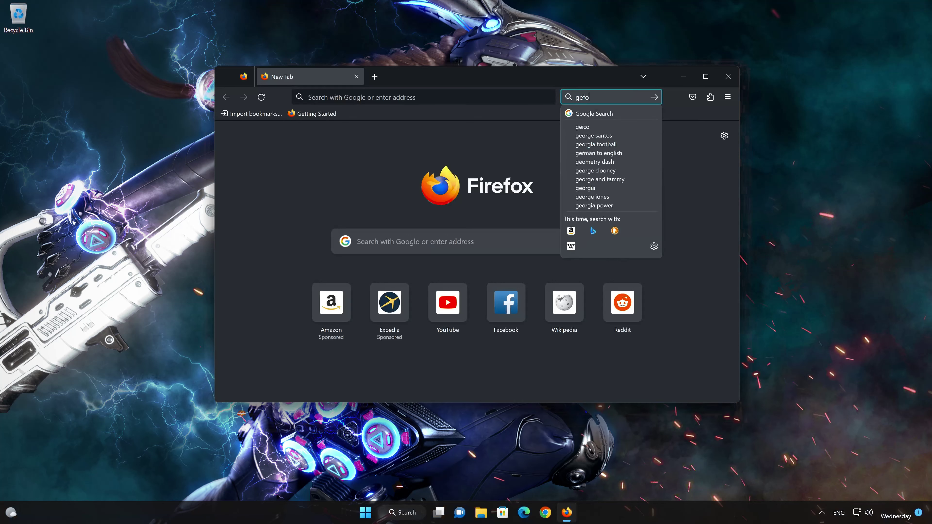
type("rce experience")
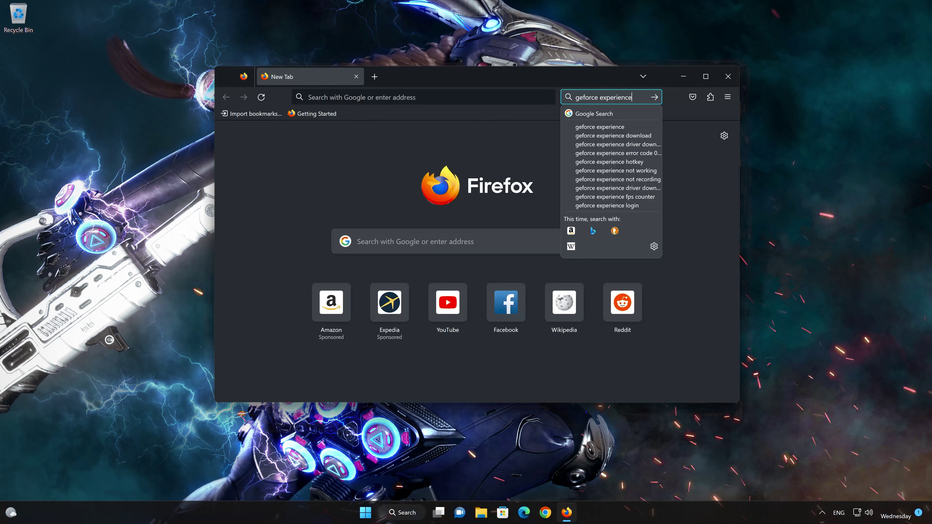
key("Return")
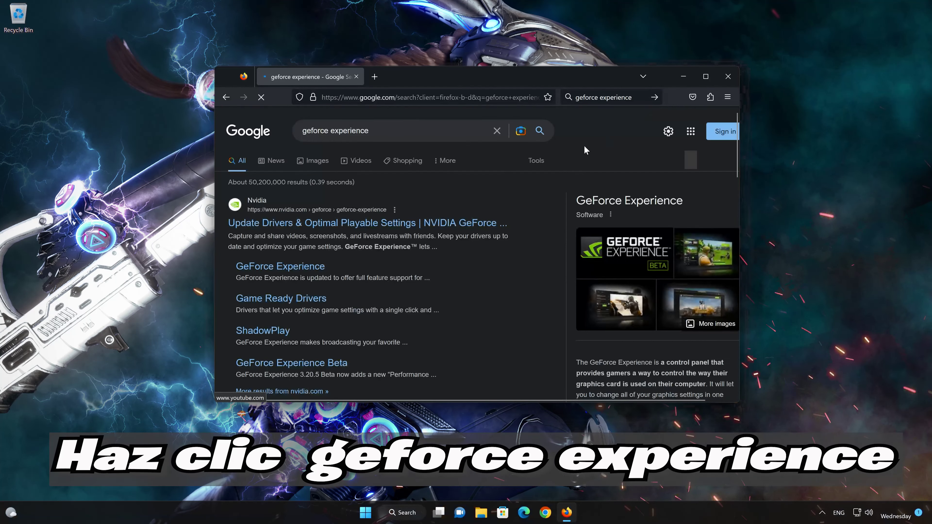
Step: Download the GeForce Experience installer from NVIDIA's official page, accepting its cookies, and close the browser
scroll(584, 146, "down", 2)
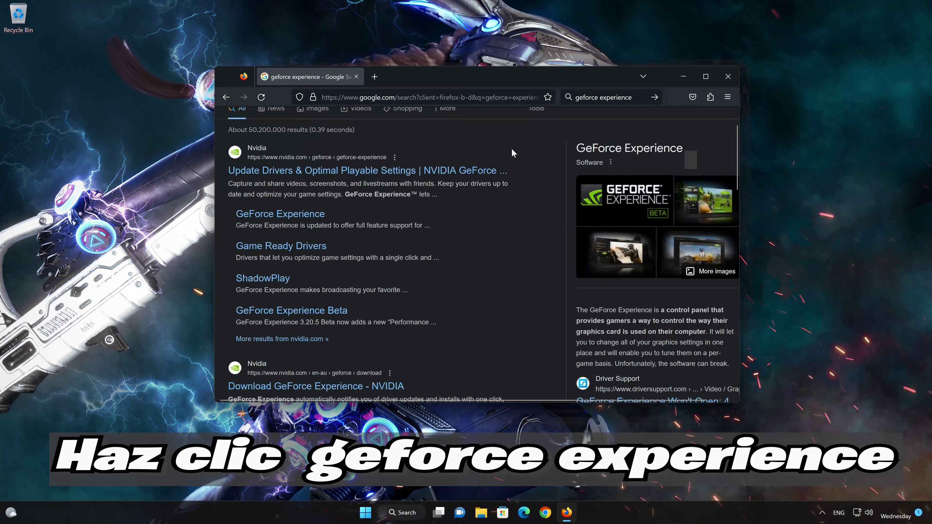
left_click(355, 175)
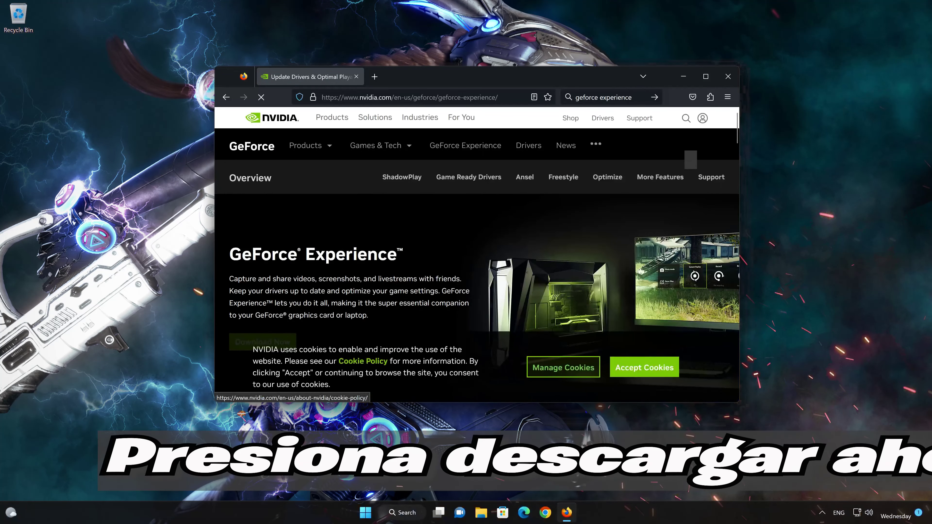
left_click(624, 365)
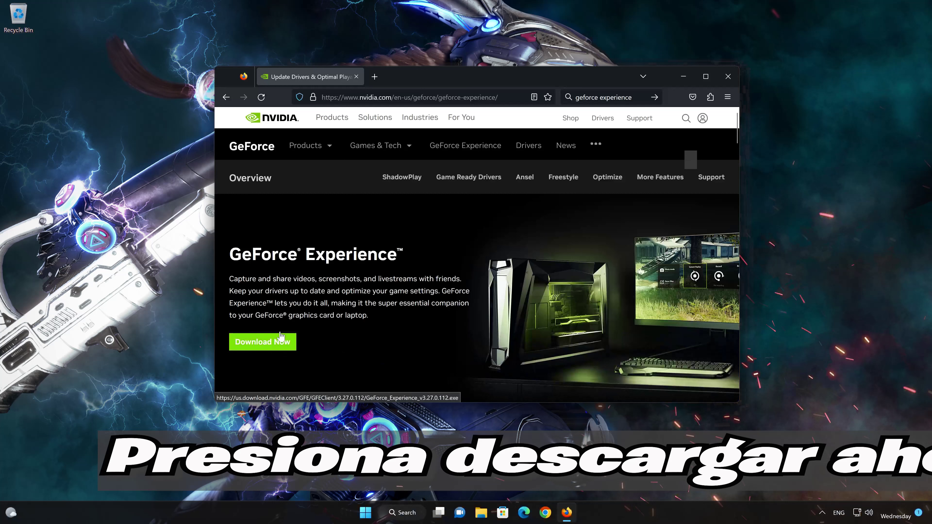
left_click(274, 345)
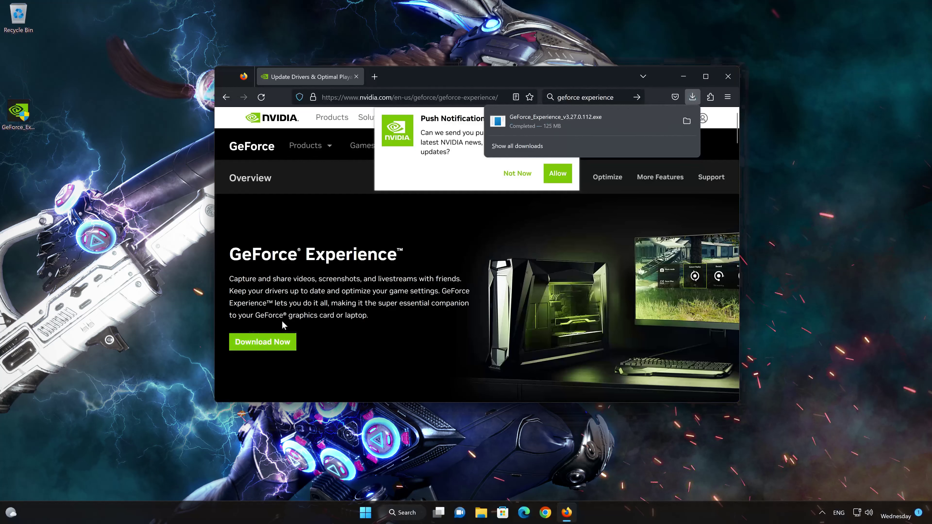
left_click(725, 85)
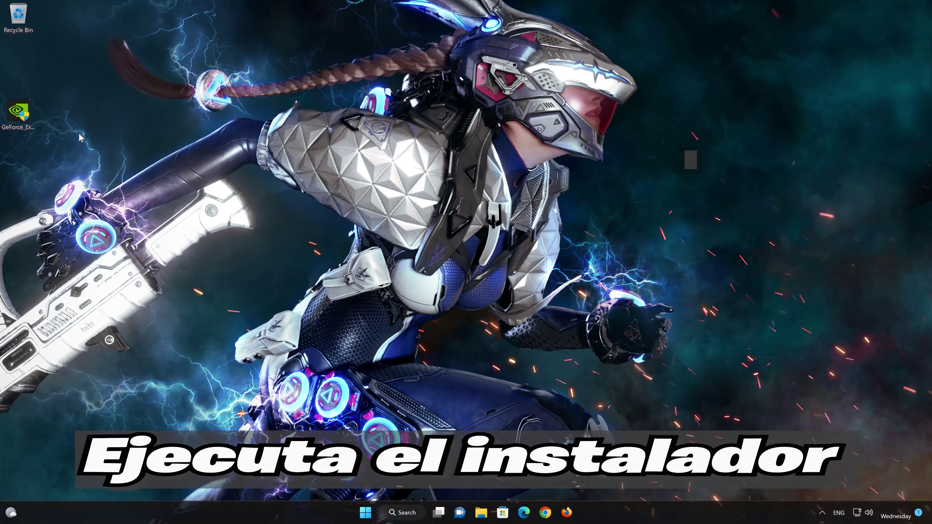
Step: Run the downloaded GeForce Experience installer and allow the NVIDIA Package Launcher to make changes to the device
left_click(19, 123)
double_click(19, 123)
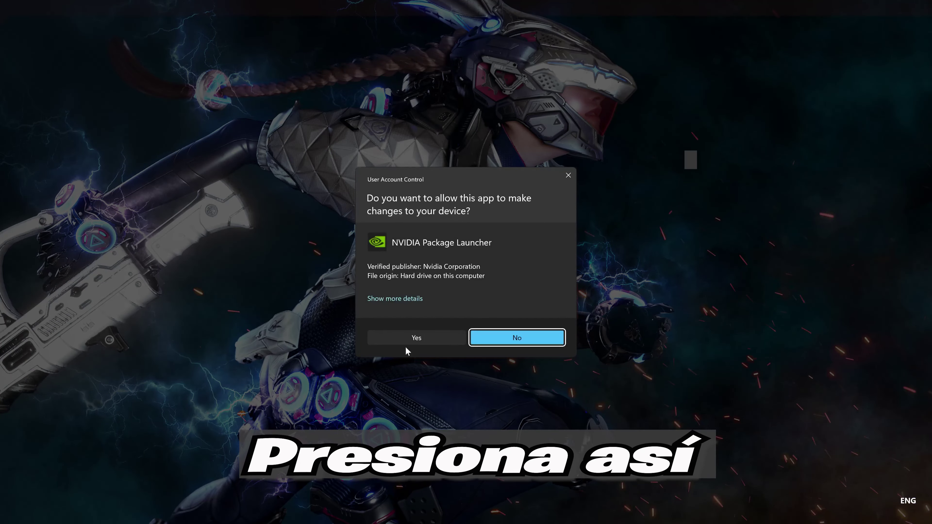
left_click(416, 337)
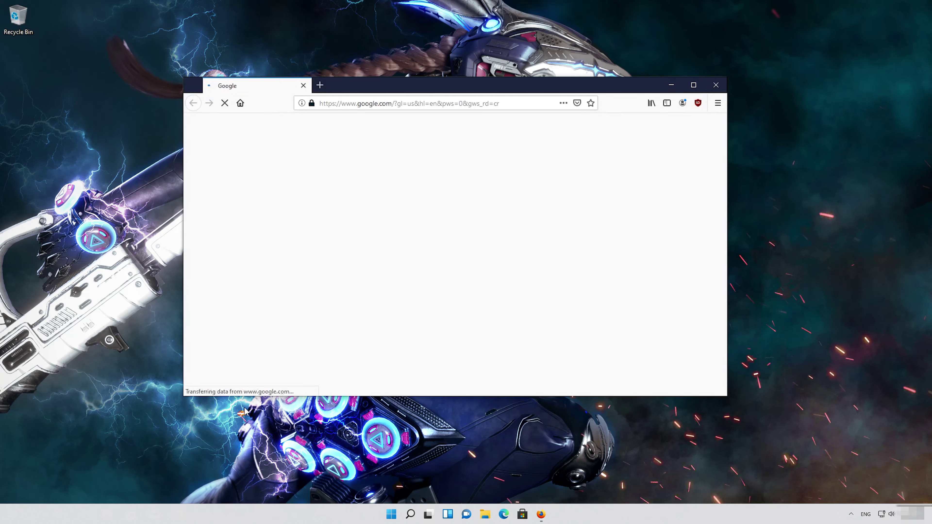
right_click(402, 106)
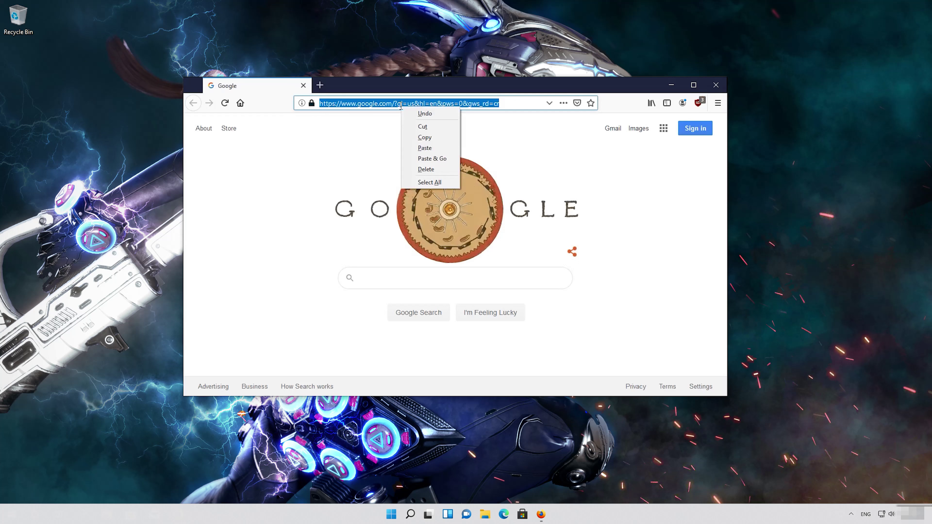
left_click(426, 160)
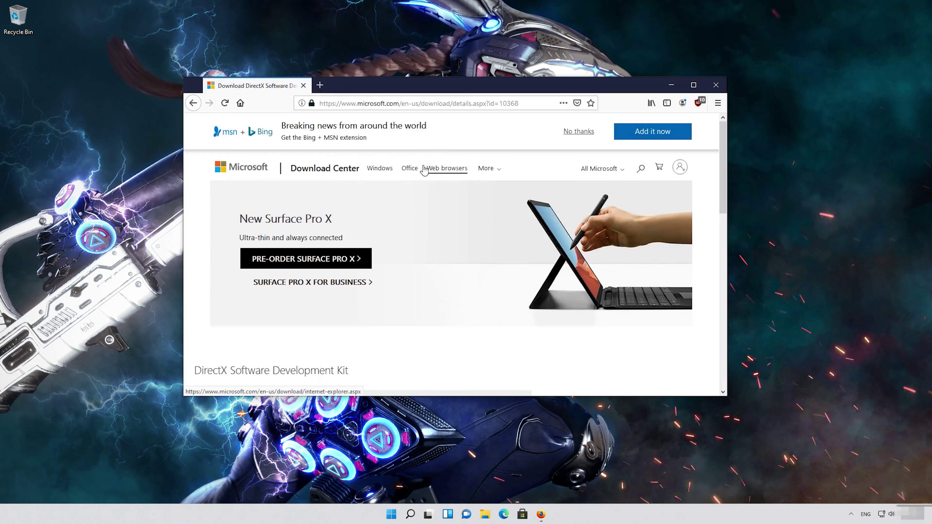
scroll(420, 196, "down", 5)
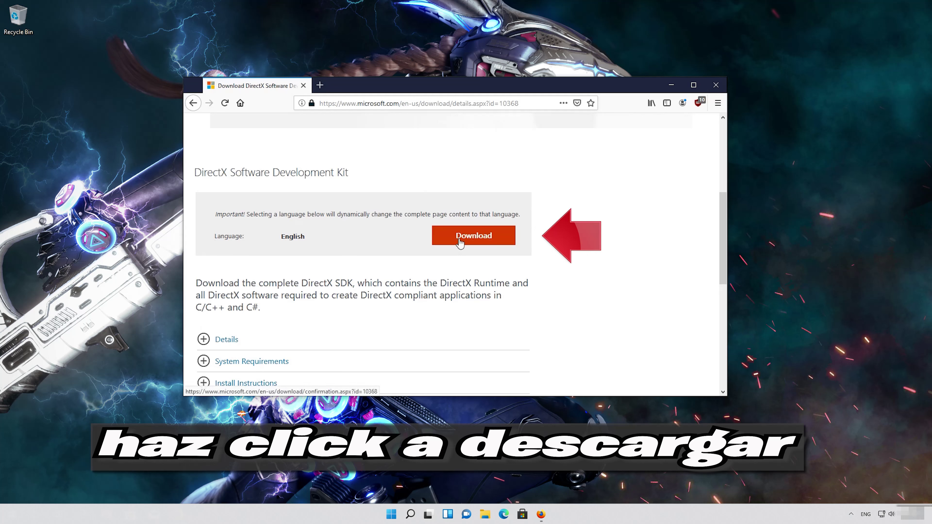
Step: Download the DirectX SDK installer, save dxsdk_aug2006.exe, and close the browser once the download finishes
left_click(480, 243)
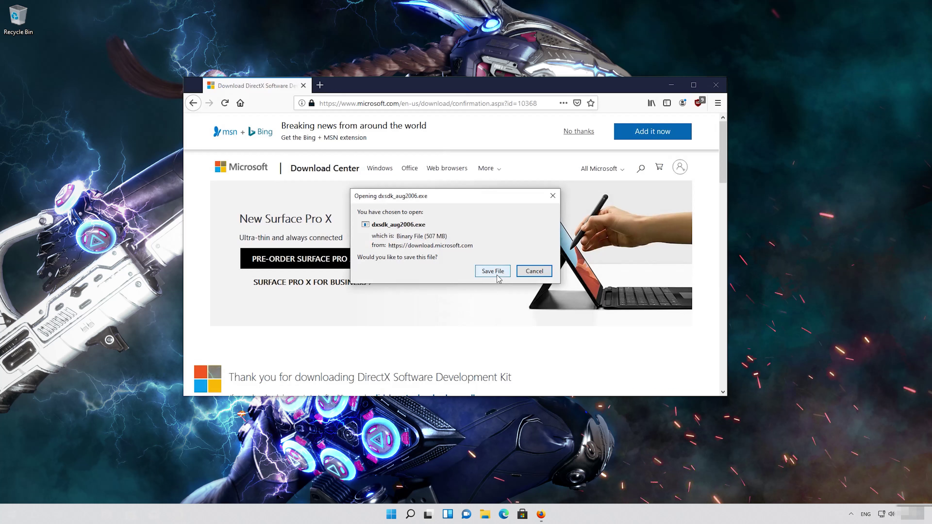
left_click(492, 272)
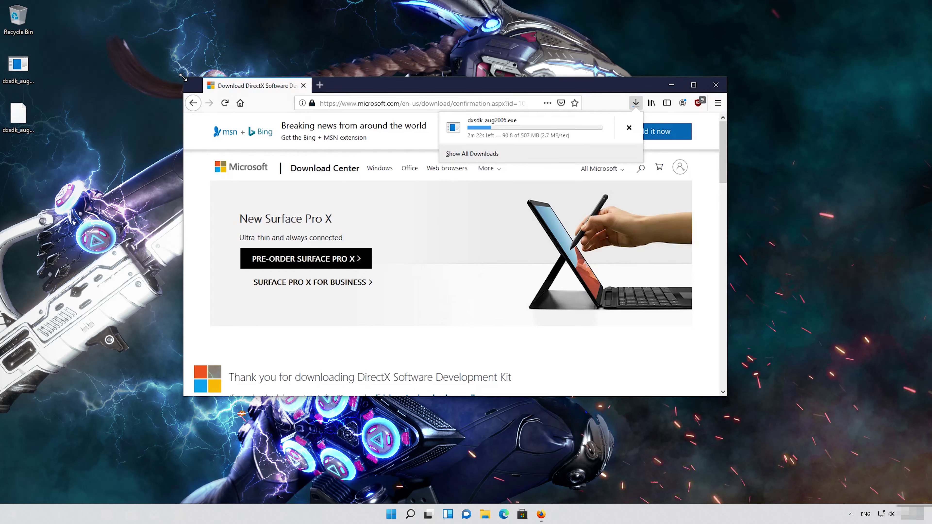
left_click_drag(184, 78, 215, 89)
left_click(632, 114)
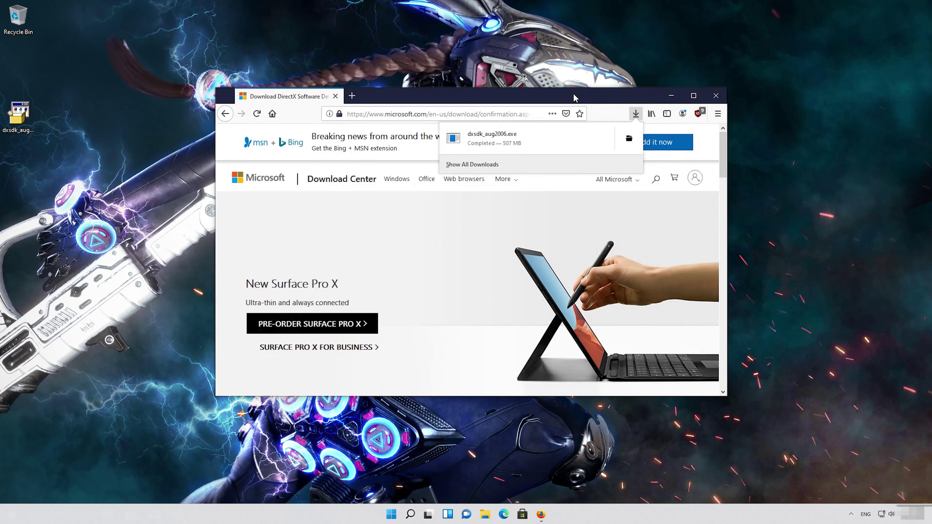
left_click(716, 96)
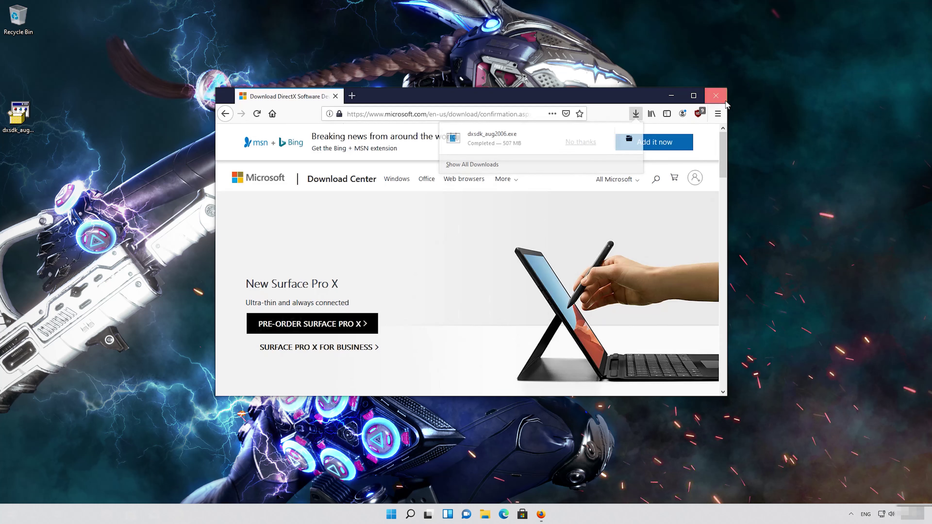
left_click(716, 95)
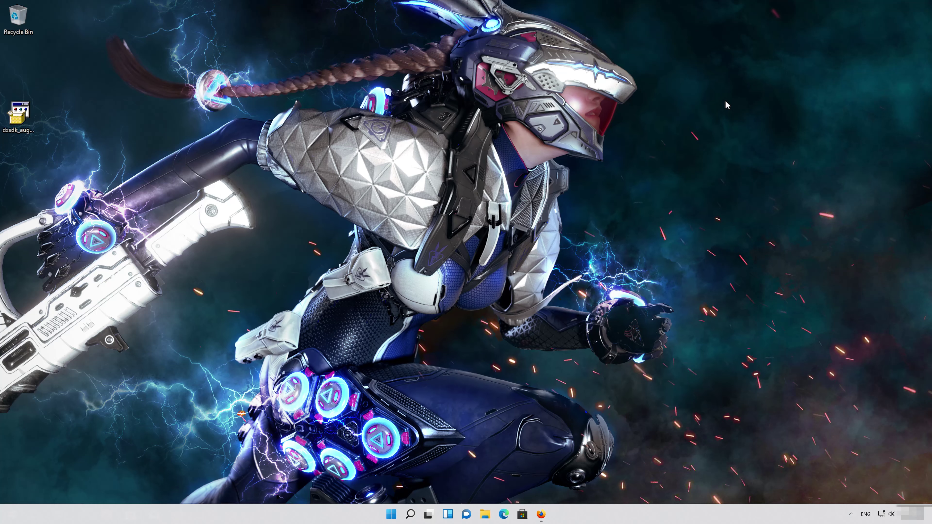
Step: Run dxsdk_aug2006, accept the license agreement, and unzip all files to the default temporary folder
double_click(22, 123)
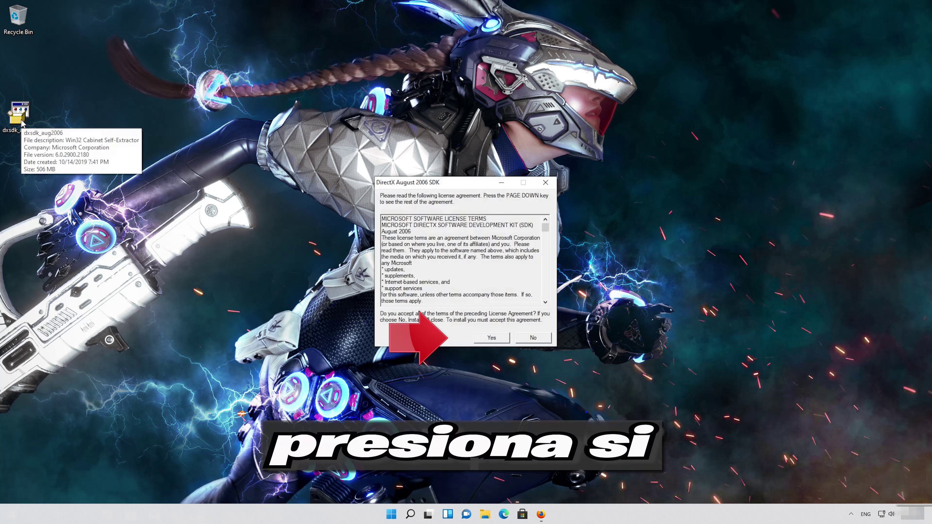
left_click(492, 338)
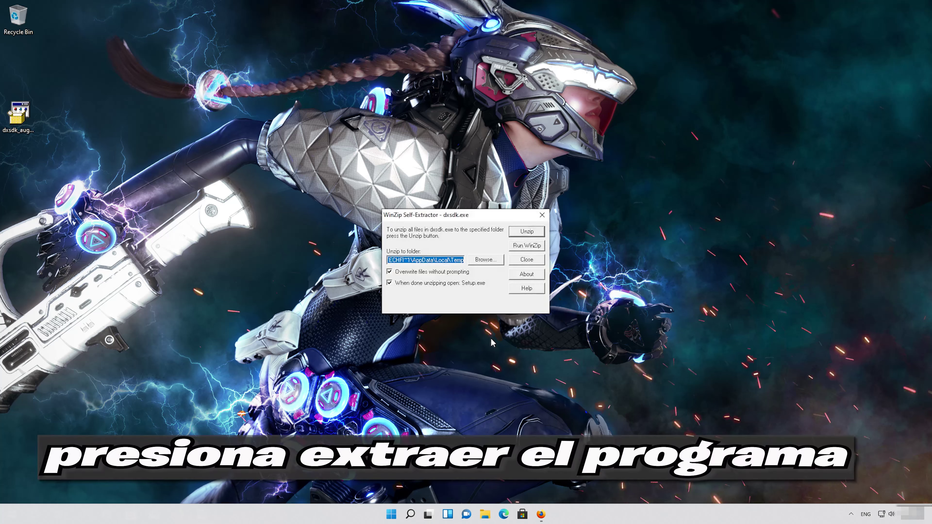
left_click(528, 234)
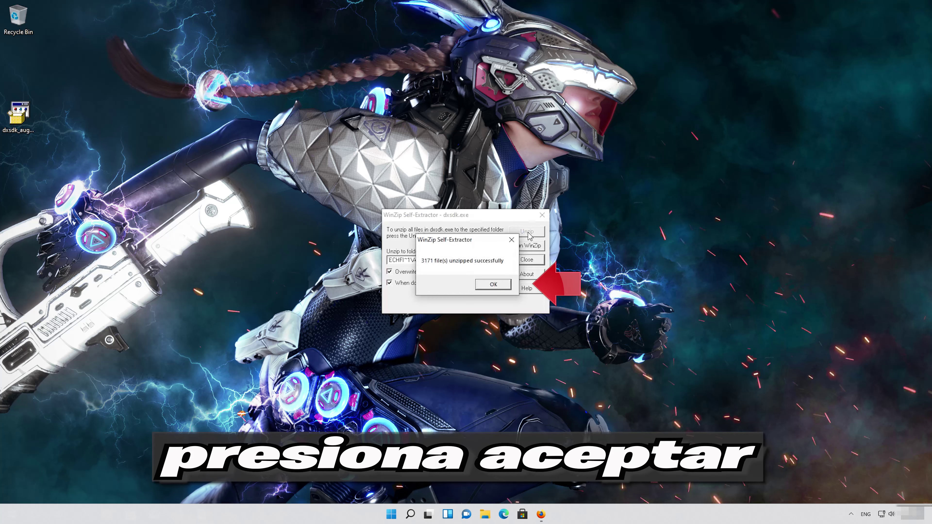
left_click(494, 285)
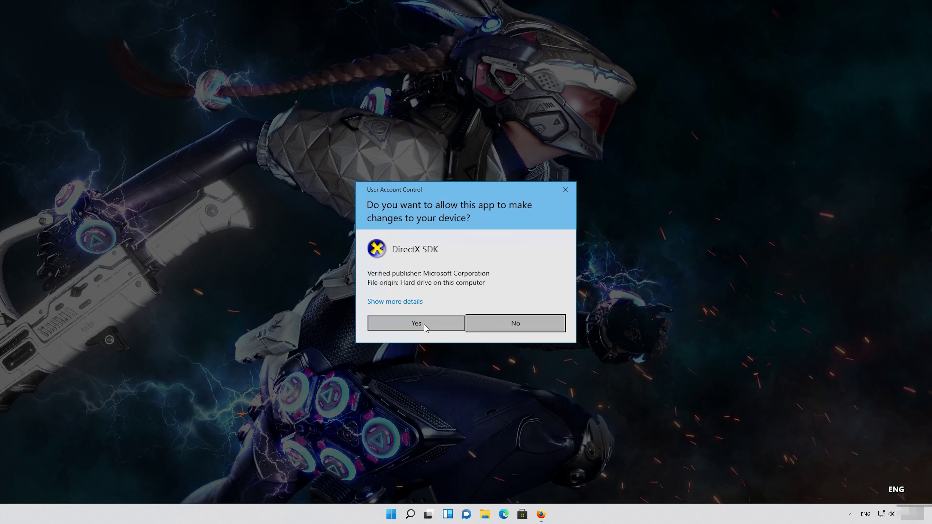
Step: Allow the DirectX SDK setup to make changes, and download and install the .NET Framework 3.5 feature it needs
left_click(416, 323)
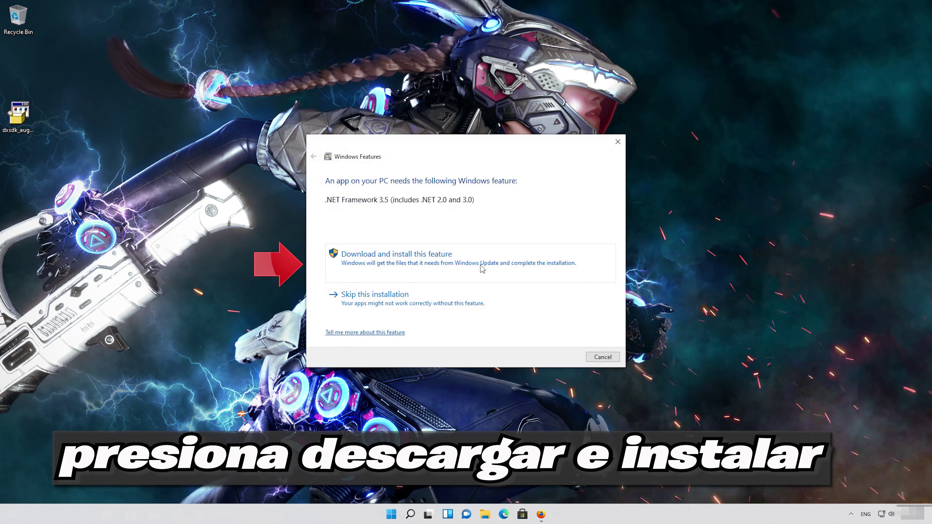
left_click(348, 269)
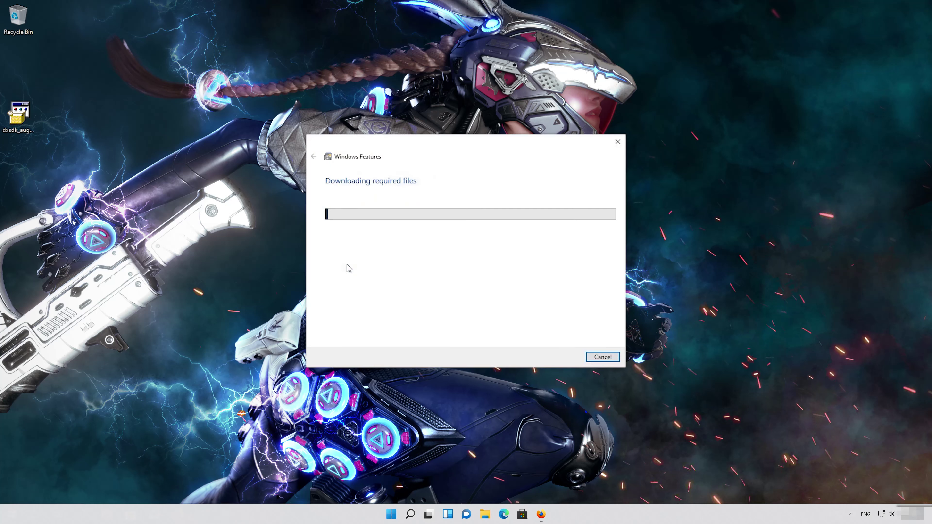